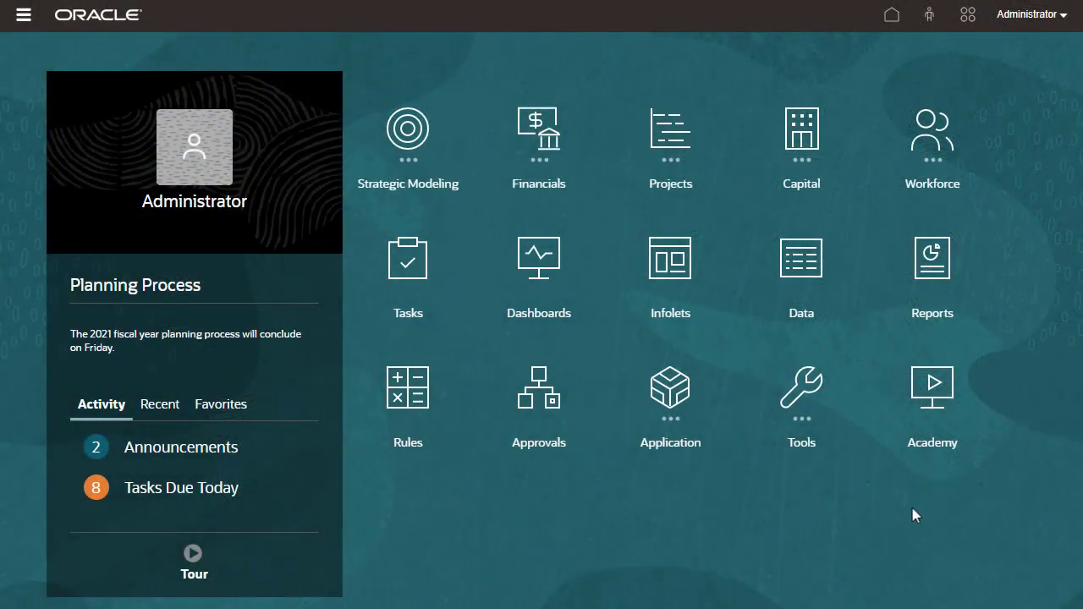
Open the Data Integration list under Application > Data Exchange to see the C1 project integrations
{"action": "left_click", "coordinate": [663, 421]}
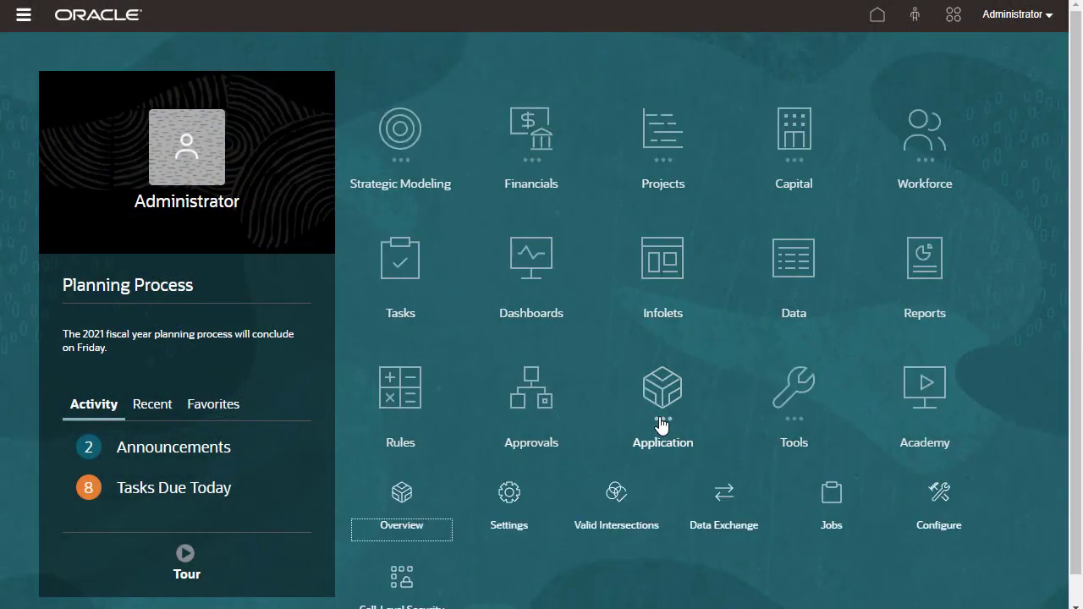
{"action": "left_click", "coordinate": [716, 490]}
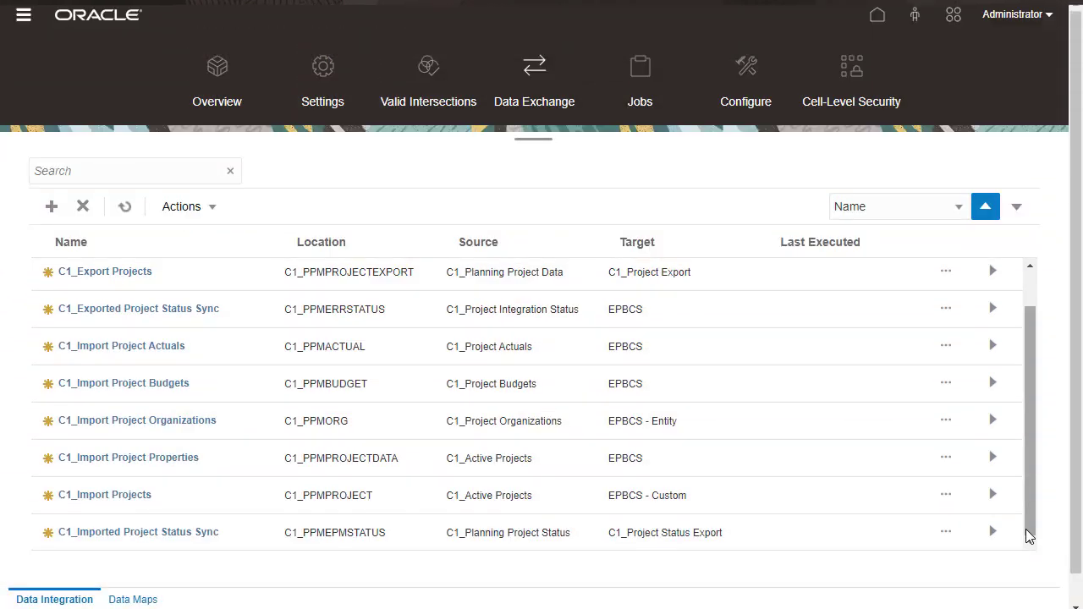
In C1_Import Project Budgets' dimension map, add a Currency row sourced from Ledger_Currency
{"action": "left_click", "coordinate": [945, 383]}
{"action": "left_click", "coordinate": [965, 440]}
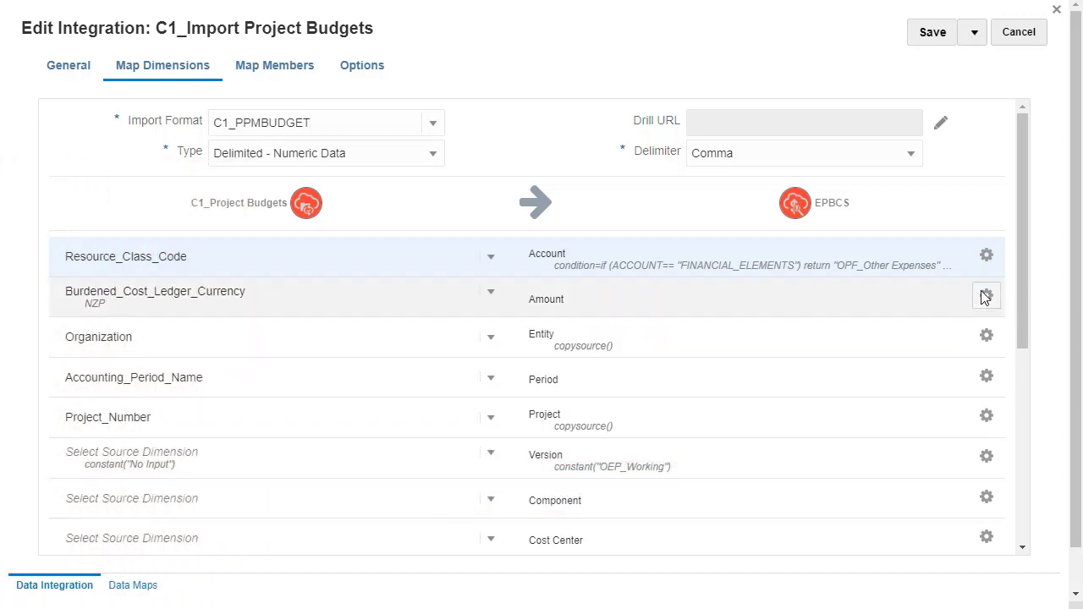
{"action": "left_click", "coordinate": [985, 255]}
{"action": "left_click", "coordinate": [894, 311]}
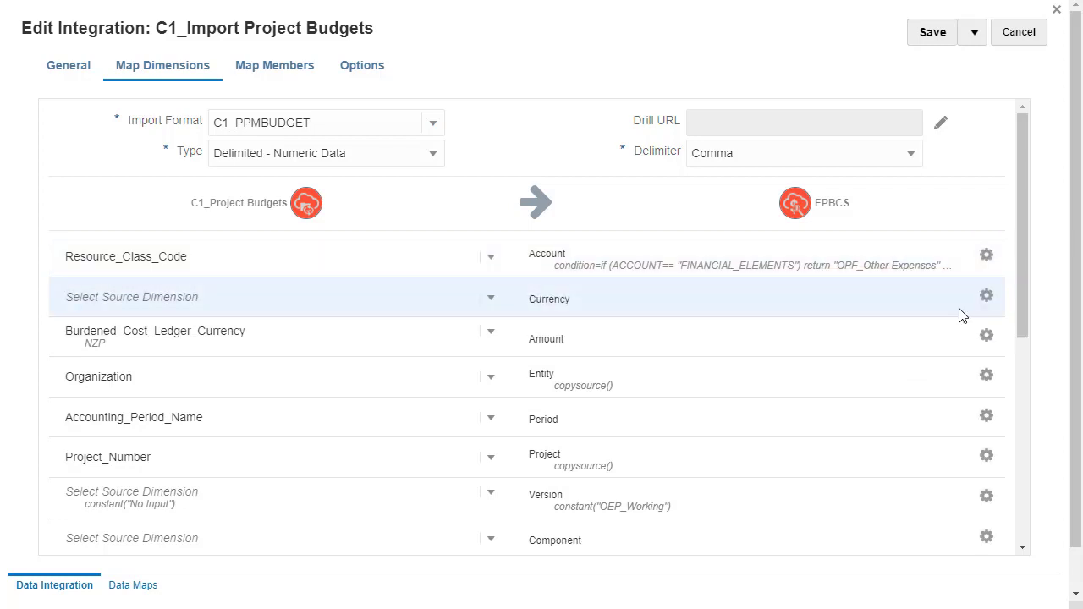
{"action": "left_click", "coordinate": [491, 298]}
{"action": "left_click", "coordinate": [393, 355]}
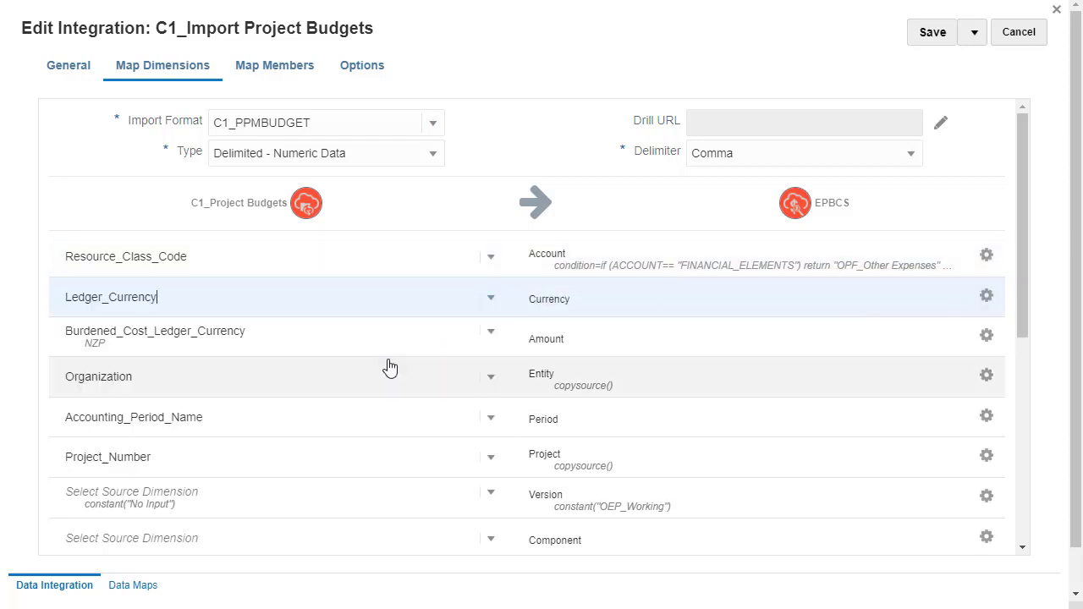
Set Explicit period mapping with the PPM-4-4-5 calendar for Project Budgets, then save and close
{"action": "left_click", "coordinate": [368, 76]}
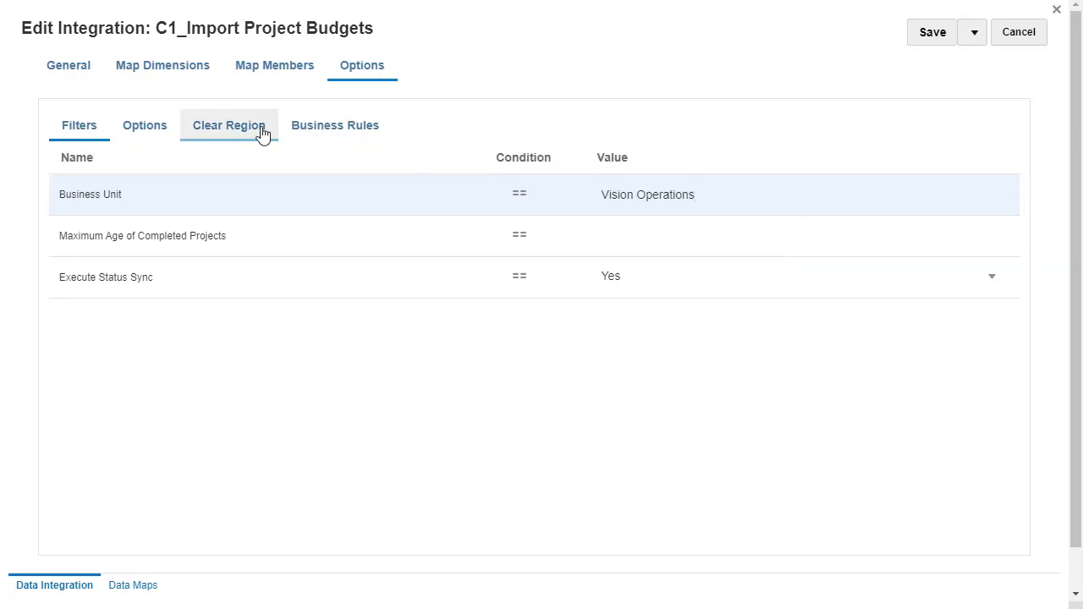
{"action": "left_click", "coordinate": [155, 124]}
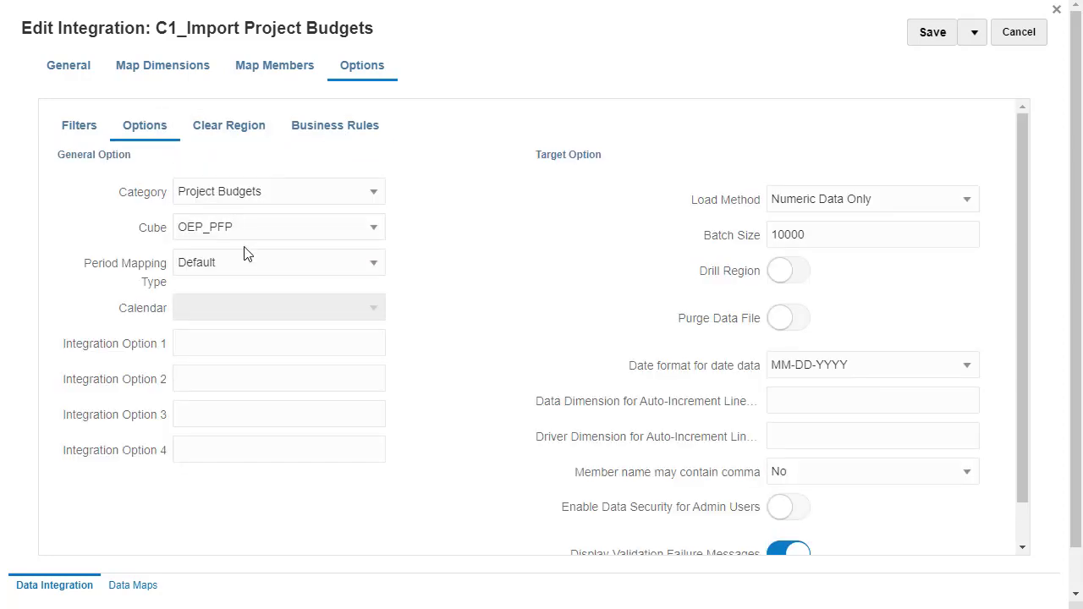
{"action": "left_click", "coordinate": [255, 269]}
{"action": "left_click", "coordinate": [258, 293]}
{"action": "left_click", "coordinate": [279, 312]}
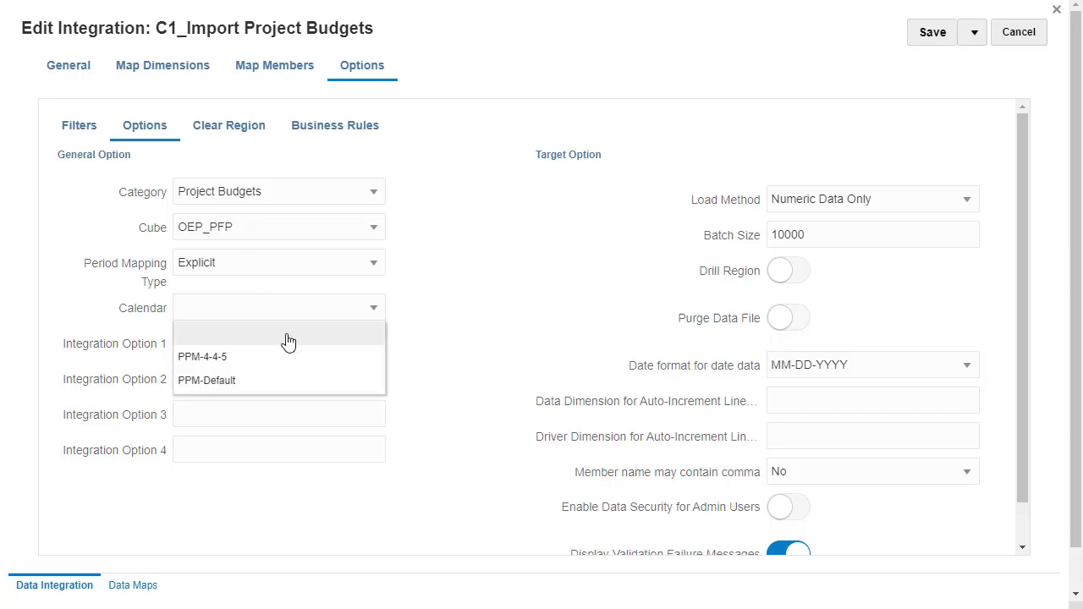
{"action": "left_click", "coordinate": [301, 362]}
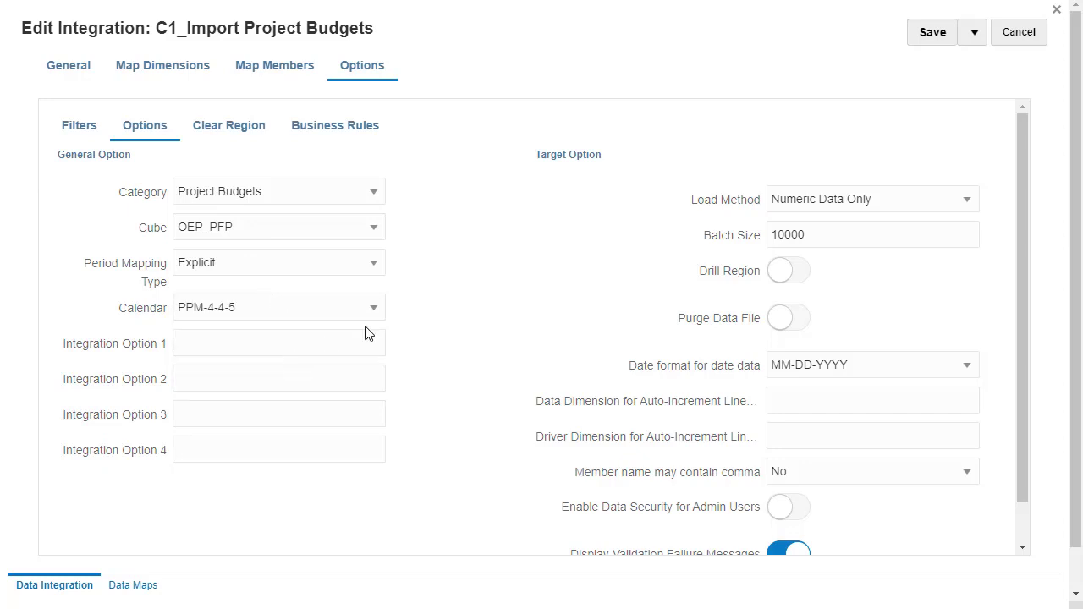
{"action": "left_click", "coordinate": [973, 32]}
{"action": "left_click", "coordinate": [967, 57]}
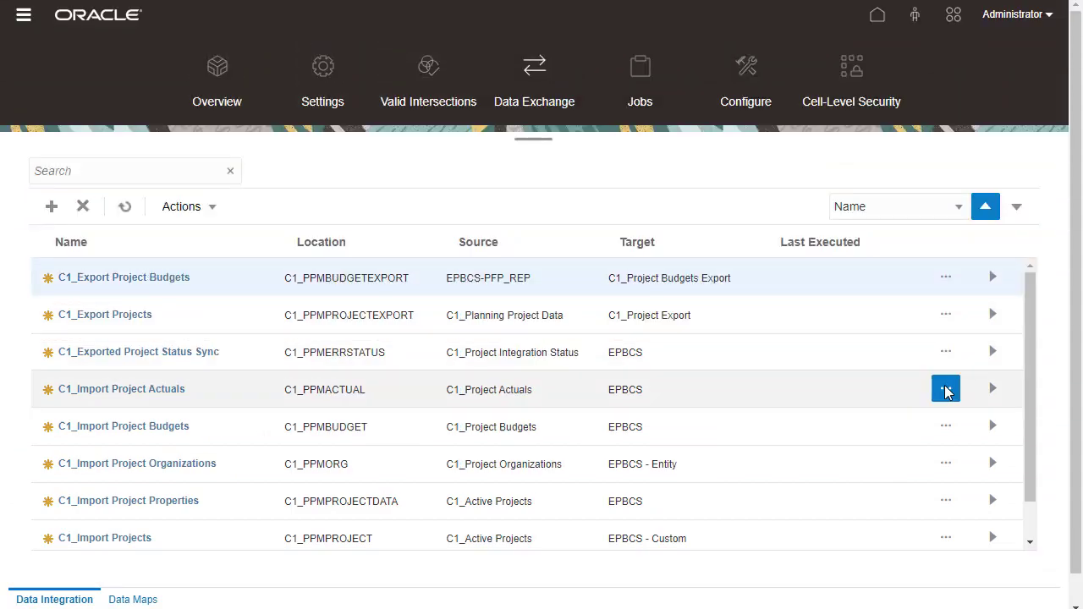
In C1_Import Project Actuals' dimension map, add a Currency row sourced from Ledger_Currency
{"action": "left_click", "coordinate": [946, 389]}
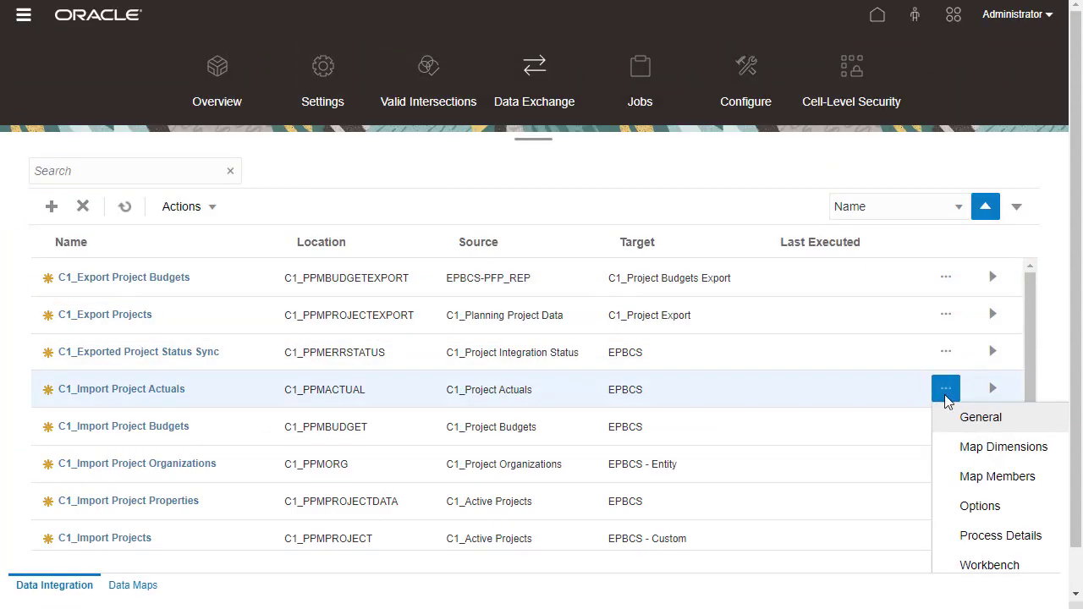
{"action": "left_click", "coordinate": [946, 445]}
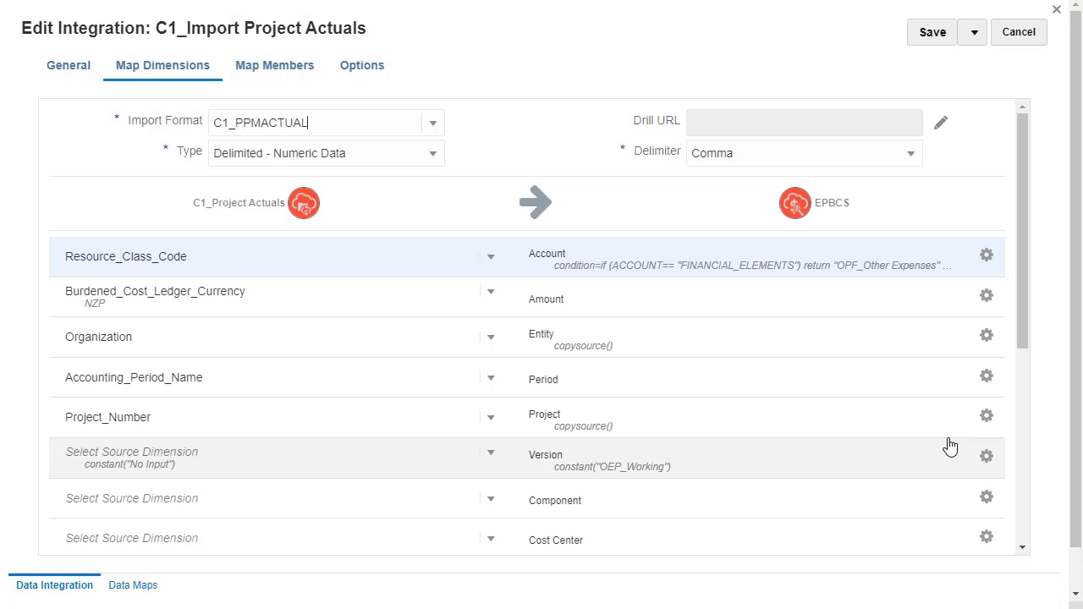
{"action": "left_click", "coordinate": [986, 262]}
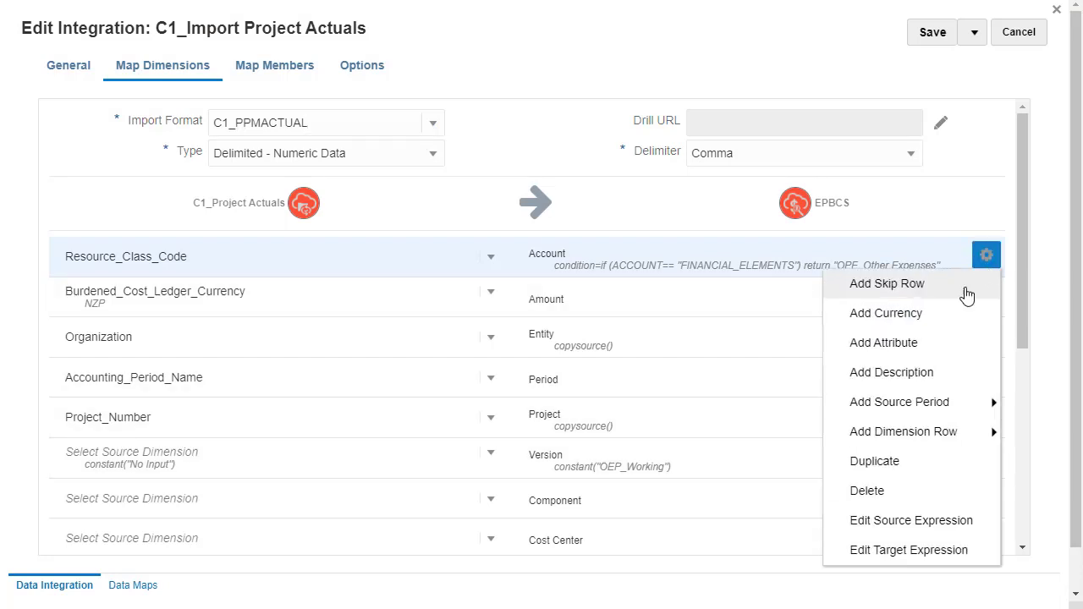
{"action": "left_click", "coordinate": [910, 308]}
{"action": "left_click", "coordinate": [491, 300]}
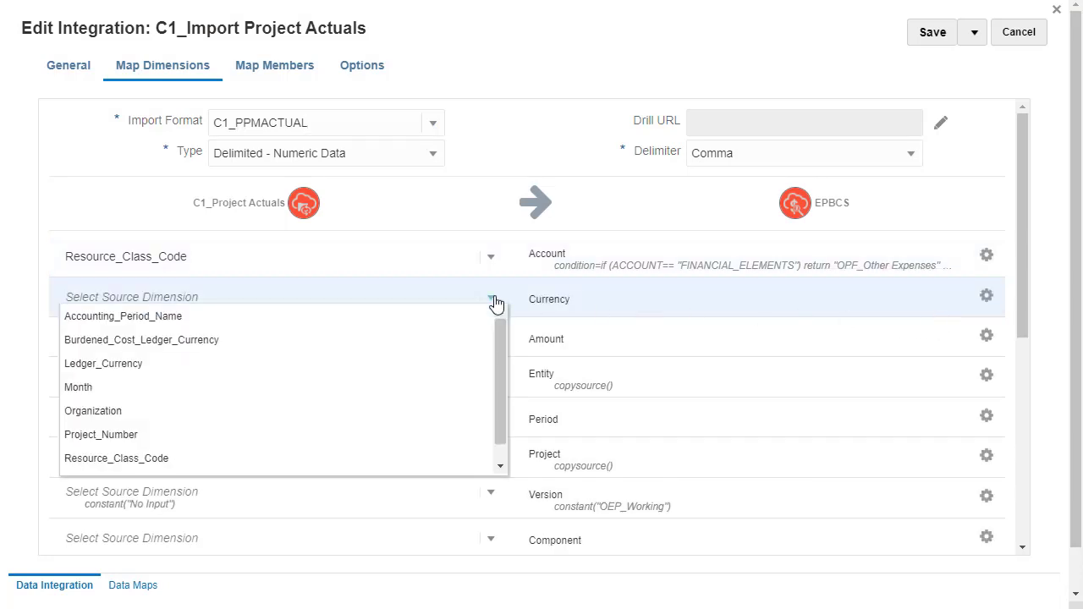
{"action": "left_click", "coordinate": [395, 362]}
{"action": "left_click", "coordinate": [362, 65]}
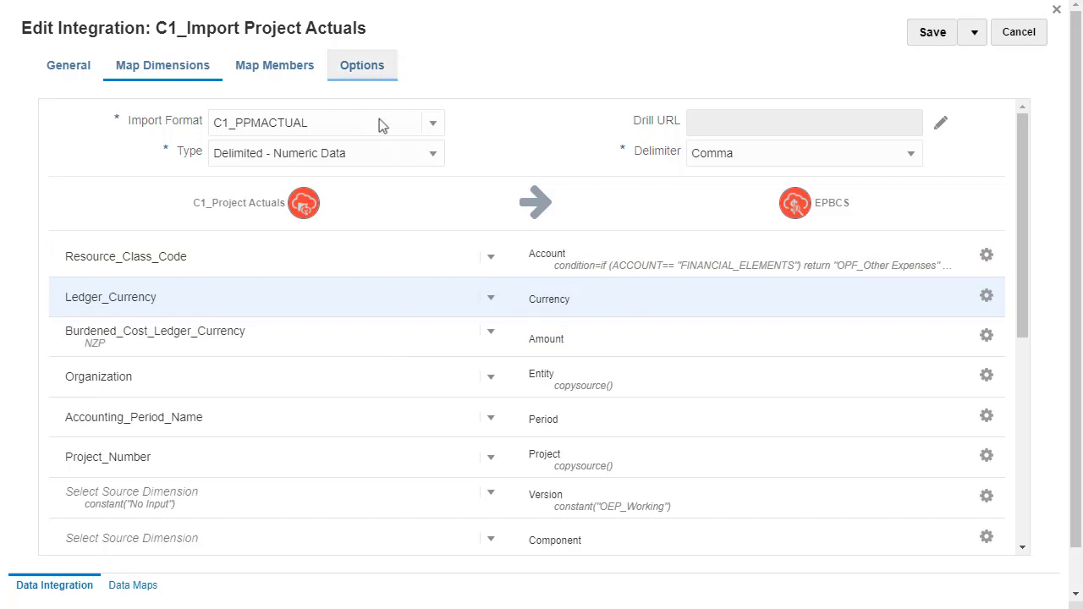
Filter Accounting Calendar Name to equal PPM-4-4-5
{"action": "left_click", "coordinate": [529, 195]}
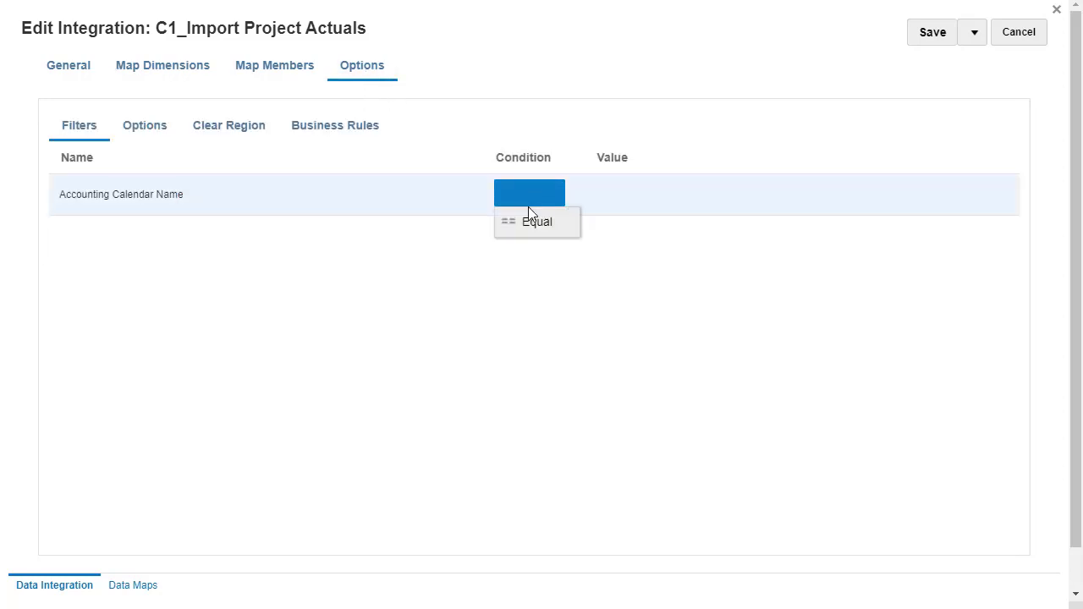
{"action": "left_click", "coordinate": [533, 222]}
{"action": "type", "text": "PPM-4-4-5"}
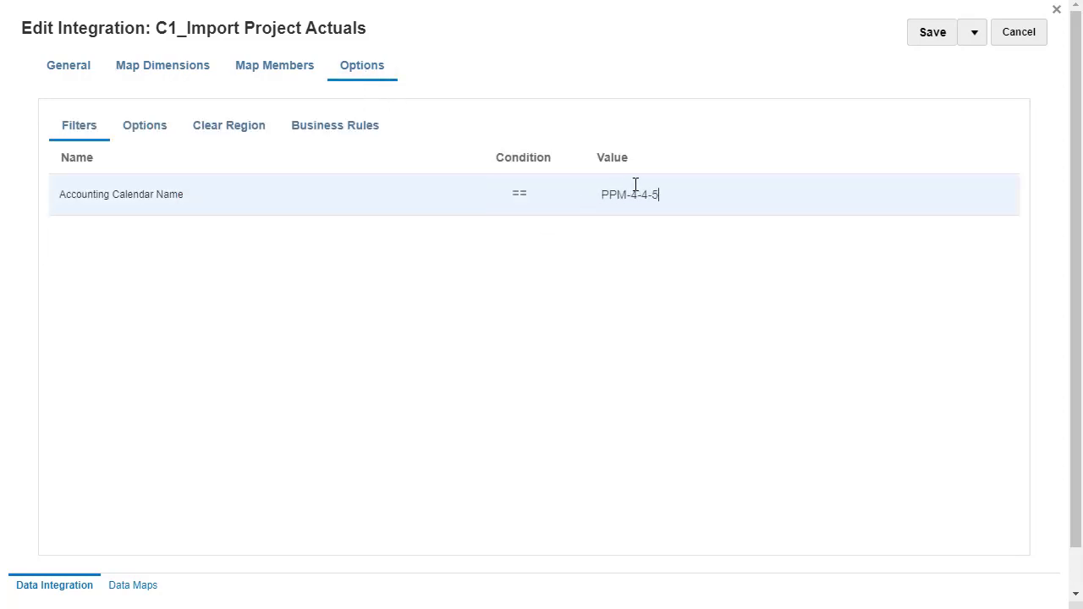
Set Explicit period mapping with the PPM-4-4-5 calendar, then save and close the integration
{"action": "left_click", "coordinate": [151, 129]}
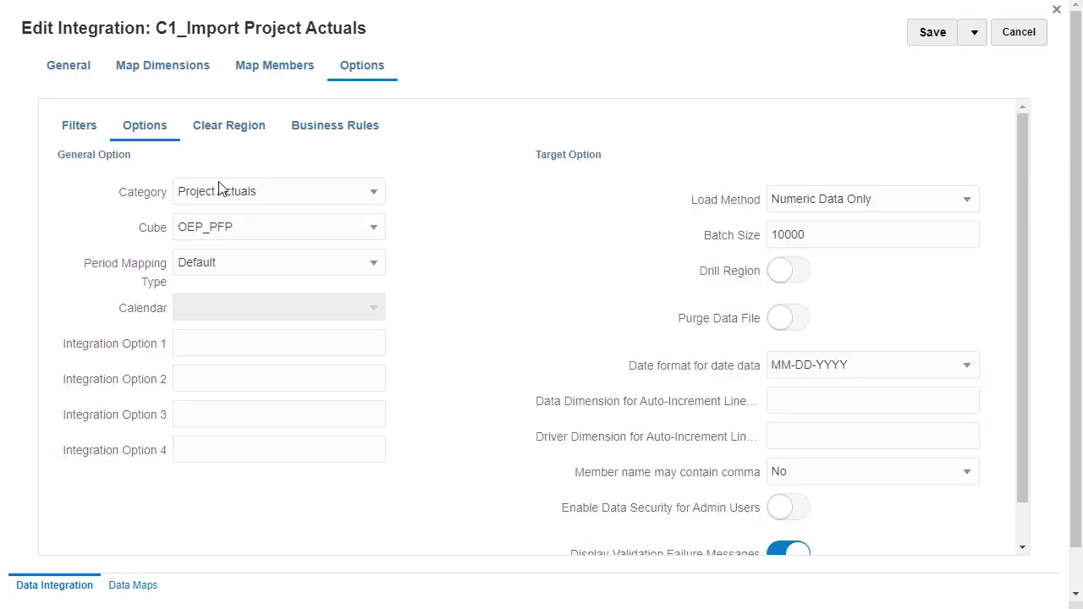
{"action": "left_click", "coordinate": [275, 264]}
{"action": "left_click", "coordinate": [286, 294]}
{"action": "left_click", "coordinate": [296, 307]}
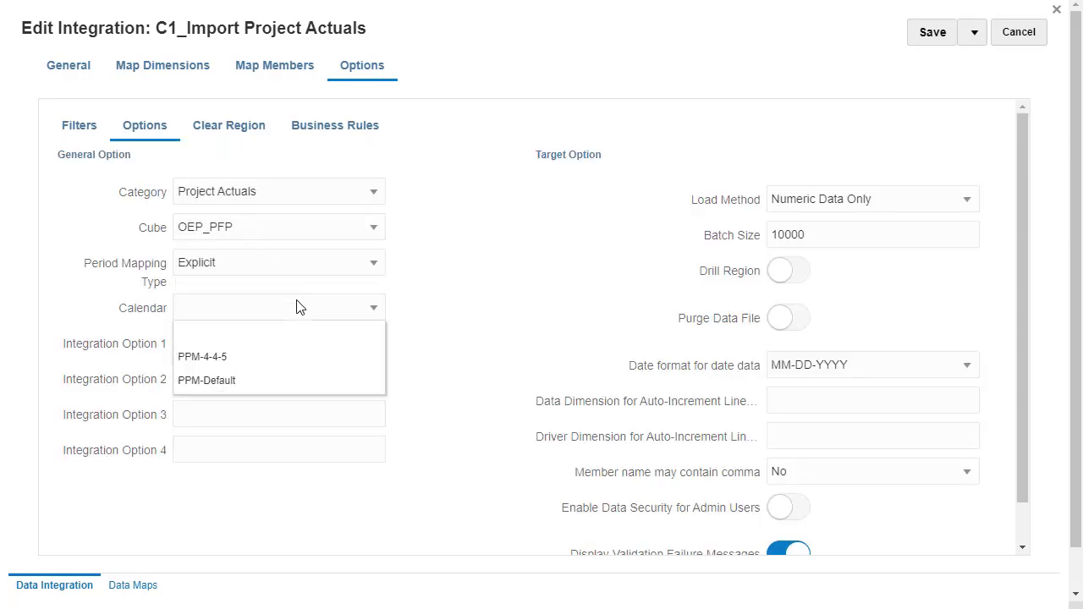
{"action": "left_click", "coordinate": [321, 359]}
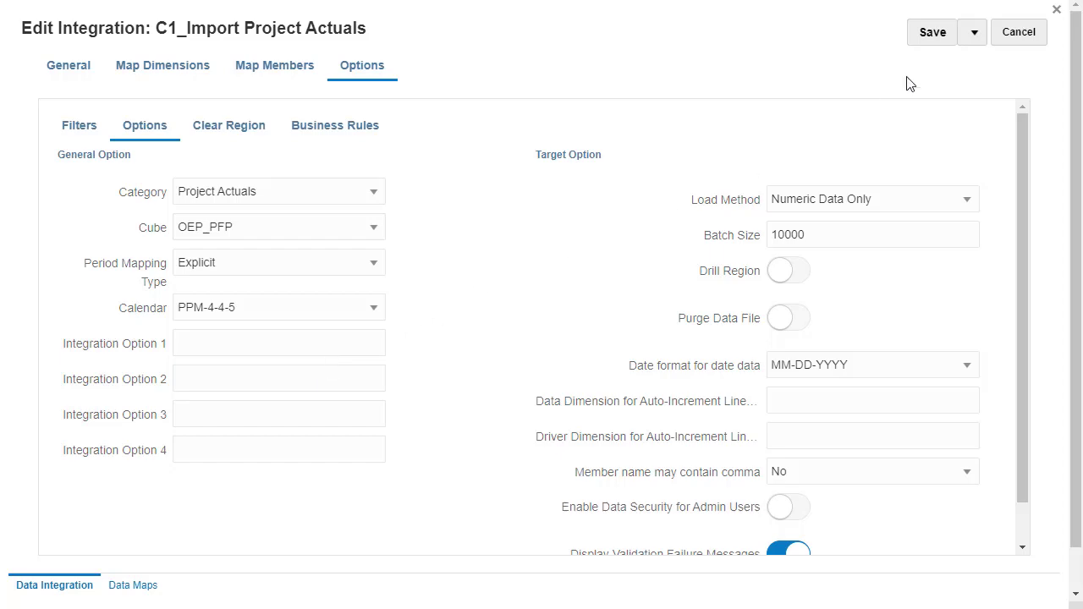
{"action": "left_click", "coordinate": [974, 36]}
{"action": "left_click", "coordinate": [952, 64]}
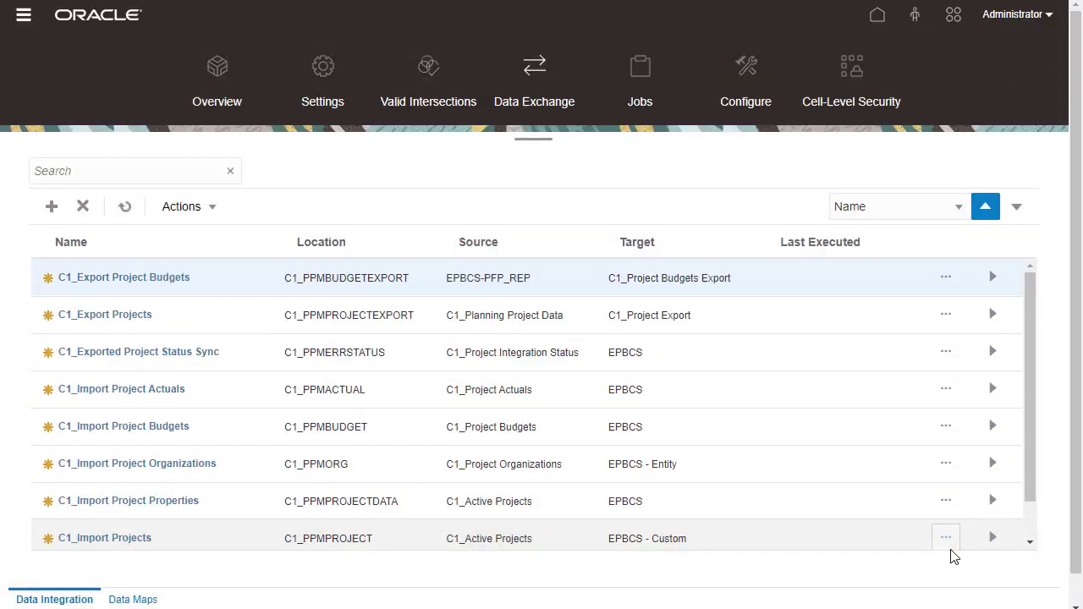
In C1_Import Projects' filters, set Business Unit equal to Vision Operations
{"action": "left_click", "coordinate": [951, 548]}
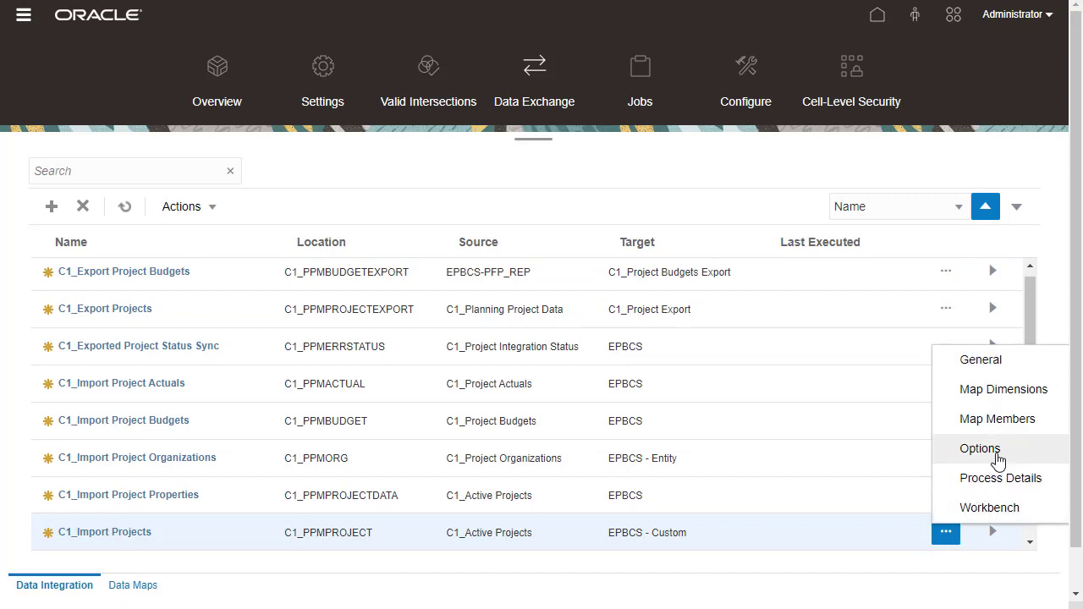
{"action": "left_click", "coordinate": [979, 448]}
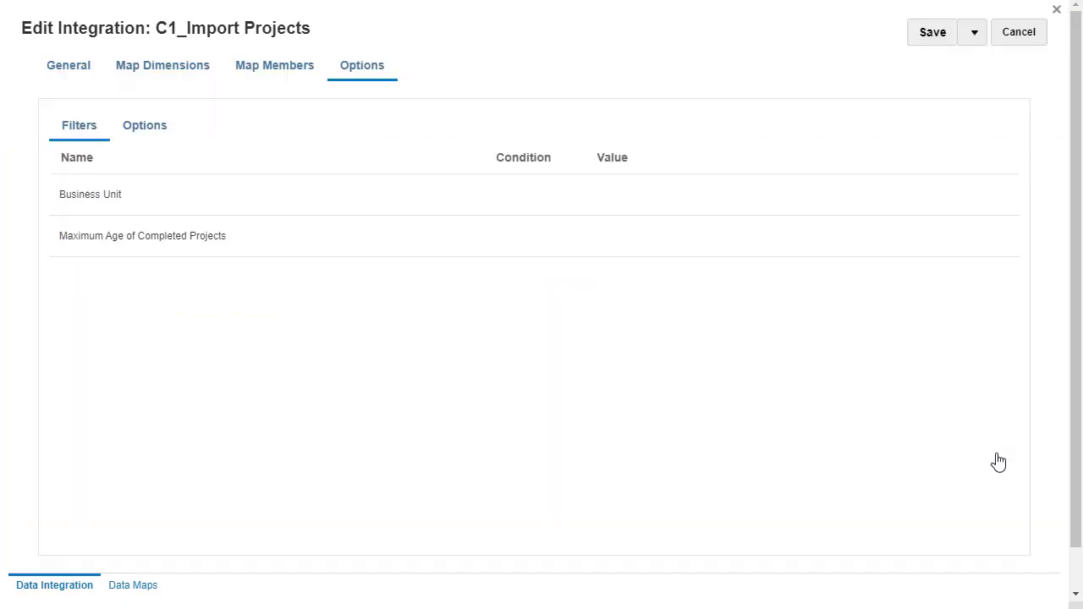
{"action": "left_click", "coordinate": [533, 201]}
{"action": "left_click", "coordinate": [539, 223]}
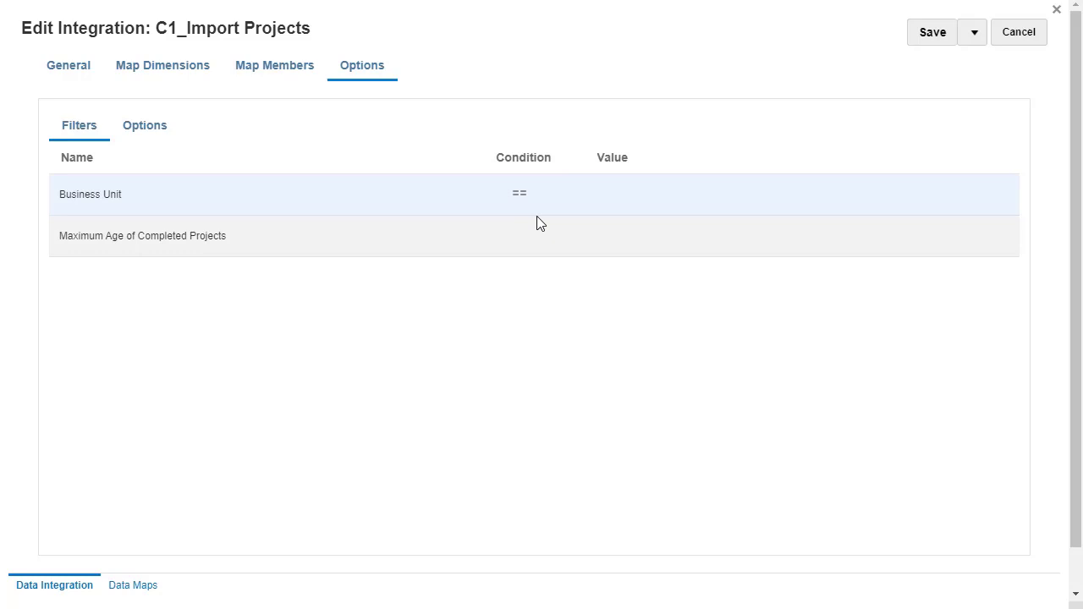
{"action": "type", "text": "Vision Operations"}
Set the Maximum Age of Completed Projects filter to equal 1000
{"action": "left_click", "coordinate": [528, 239]}
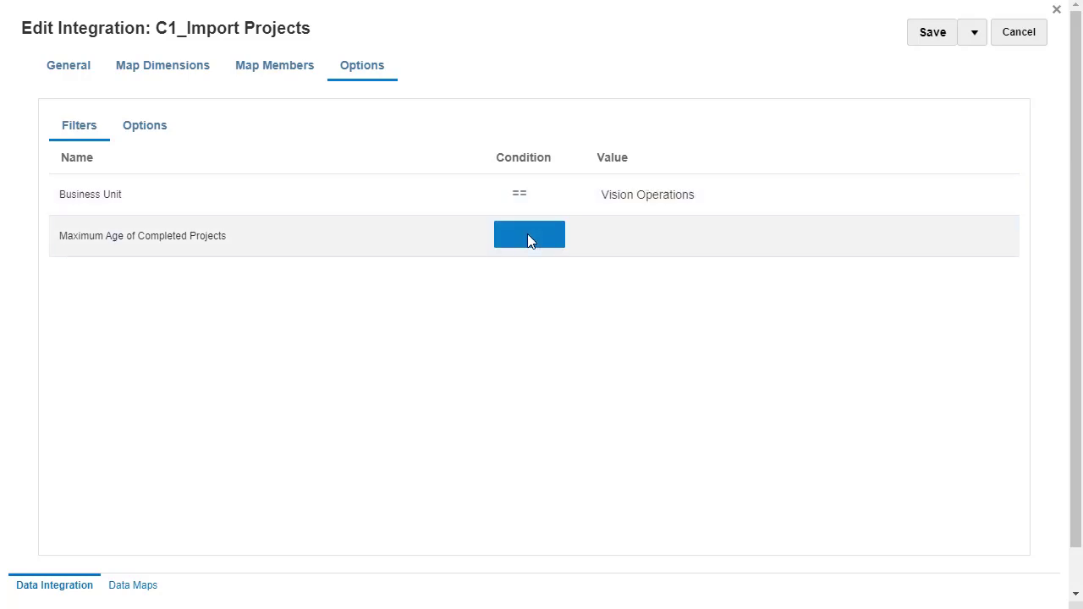
{"action": "left_click", "coordinate": [535, 265]}
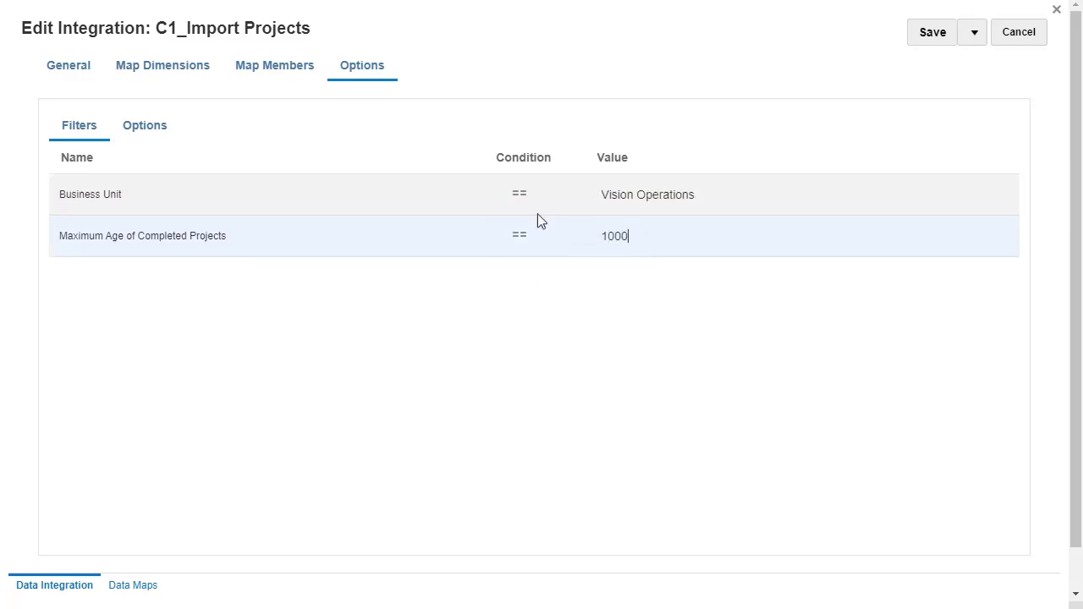
{"action": "left_click", "coordinate": [160, 126]}
Choose Explicit period mapping type and the PPM-4-4-5 calendar for C1_Import Projects
{"action": "left_click", "coordinate": [290, 278]}
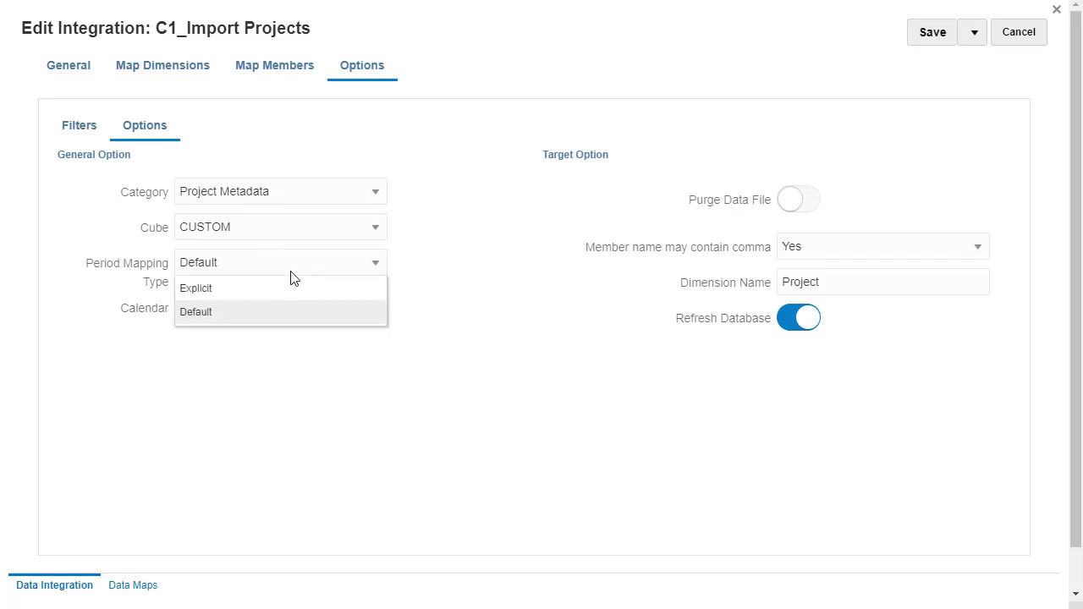
{"action": "left_click", "coordinate": [293, 288]}
{"action": "left_click", "coordinate": [313, 314]}
{"action": "left_click", "coordinate": [329, 355]}
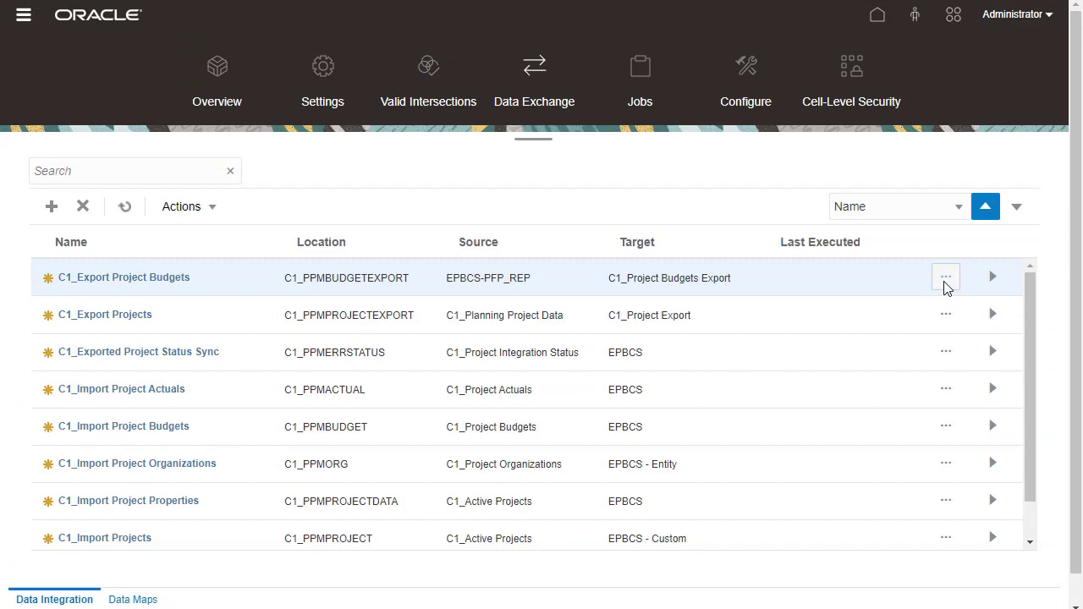
In C1_Export Project Budgets' dimension map, source Planning Currency from Currency
{"action": "left_click", "coordinate": [946, 286]}
{"action": "left_click", "coordinate": [945, 336]}
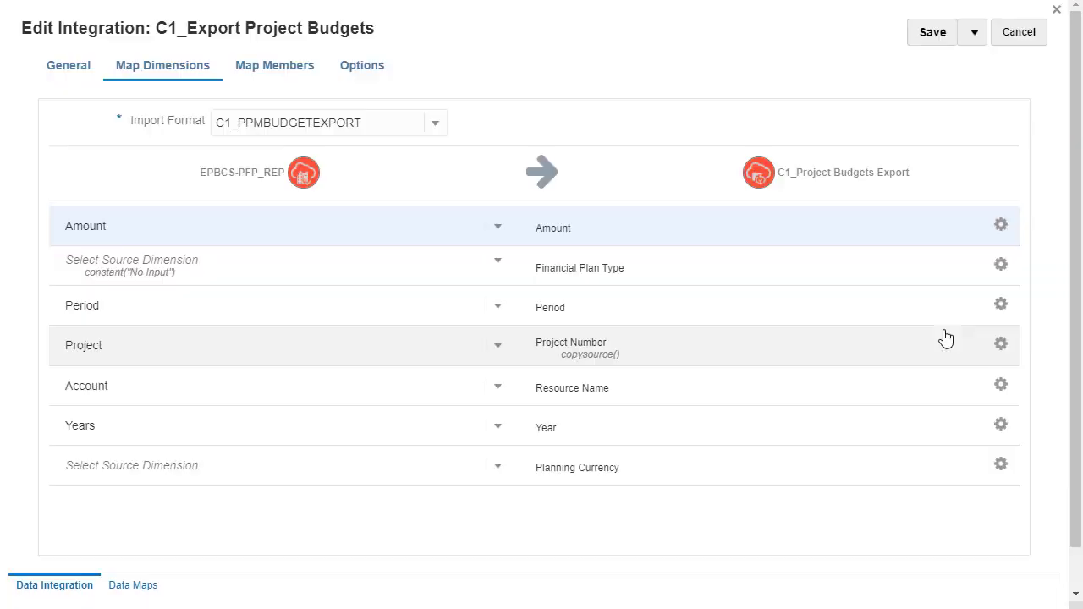
{"action": "left_click", "coordinate": [499, 467]}
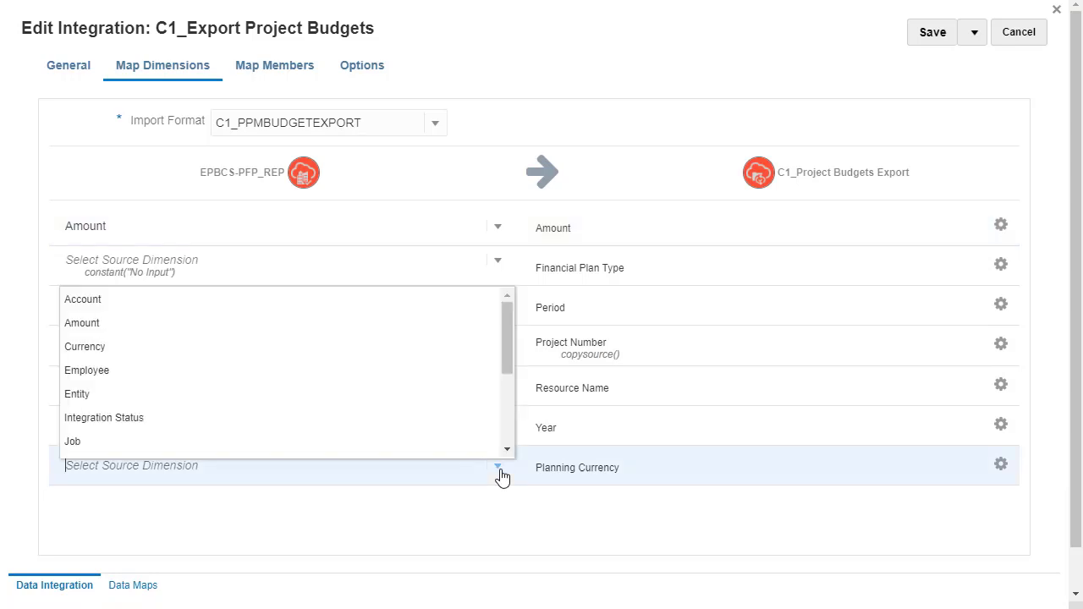
{"action": "scroll", "coordinate": [493, 406], "scroll_direction": "down", "scroll_amount": 1}
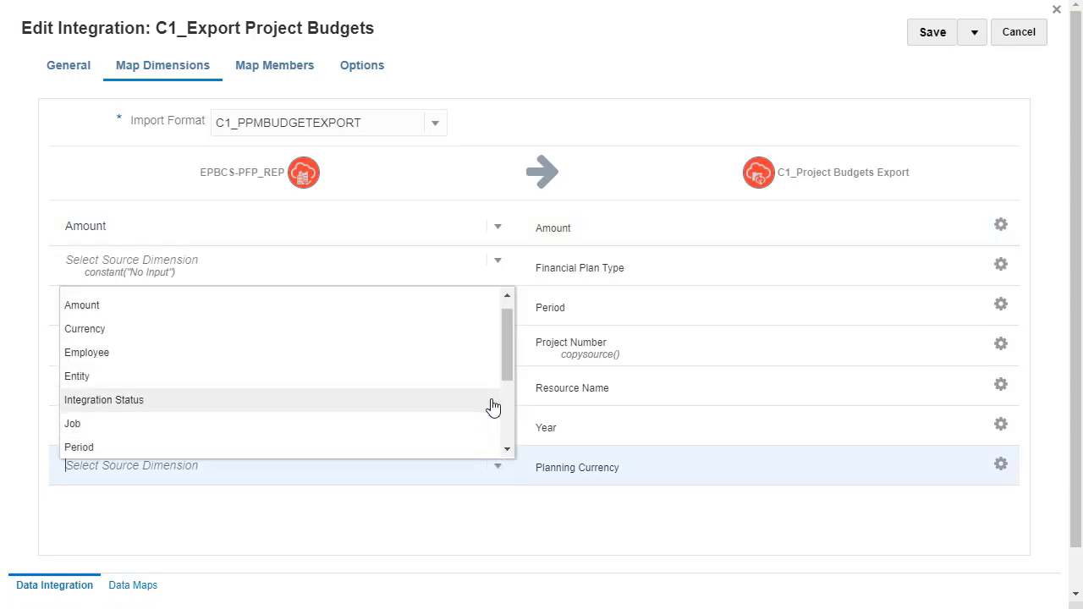
{"action": "left_click", "coordinate": [478, 331]}
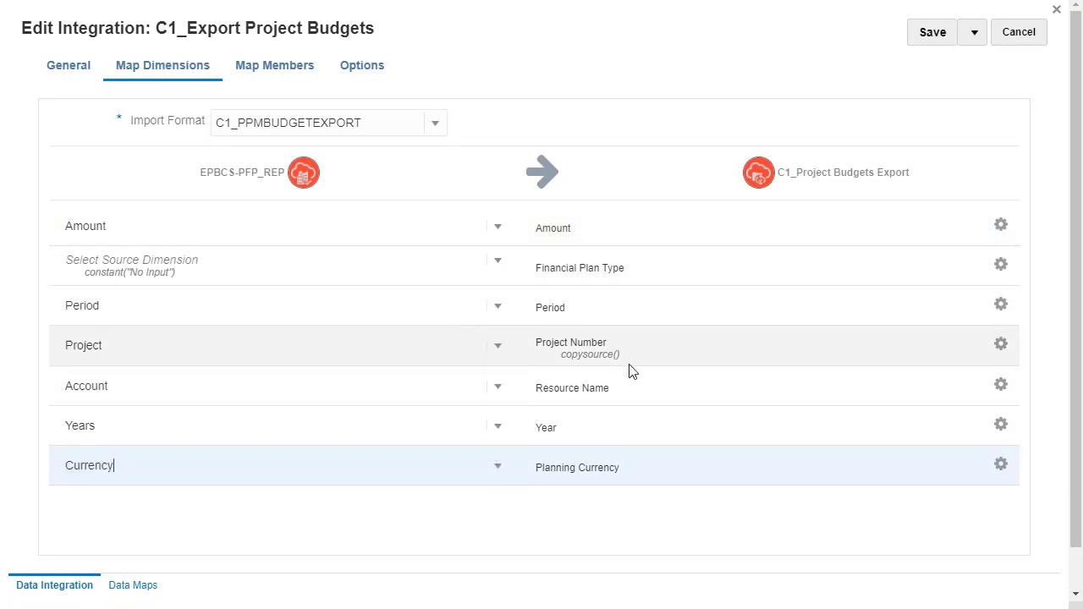
Give the Planning Currency mapping a copy source target expression
{"action": "left_click", "coordinate": [1000, 466]}
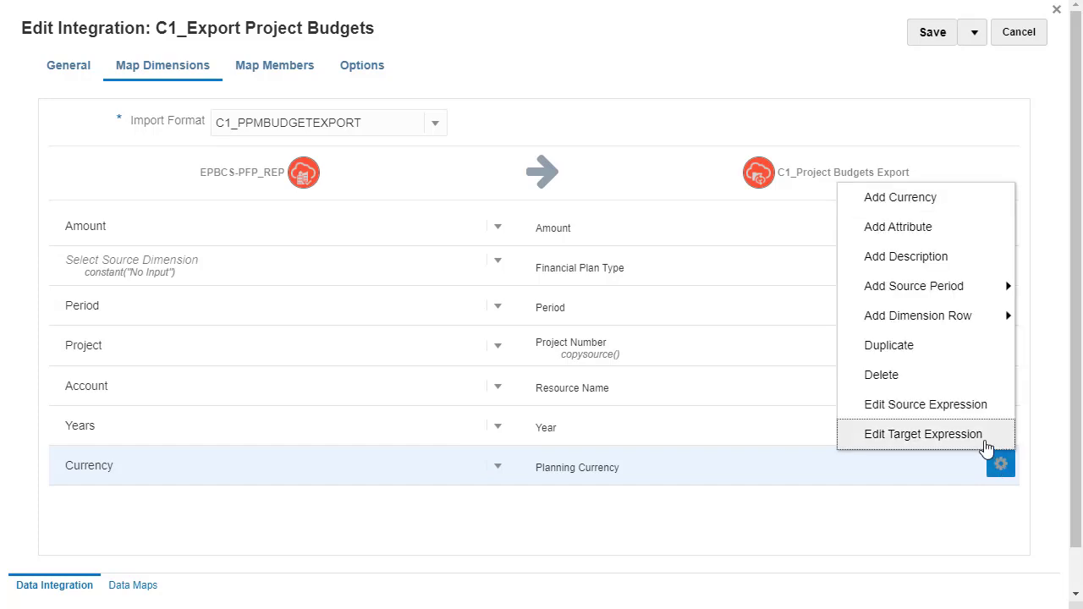
{"action": "left_click", "coordinate": [986, 443]}
{"action": "left_click", "coordinate": [447, 208]}
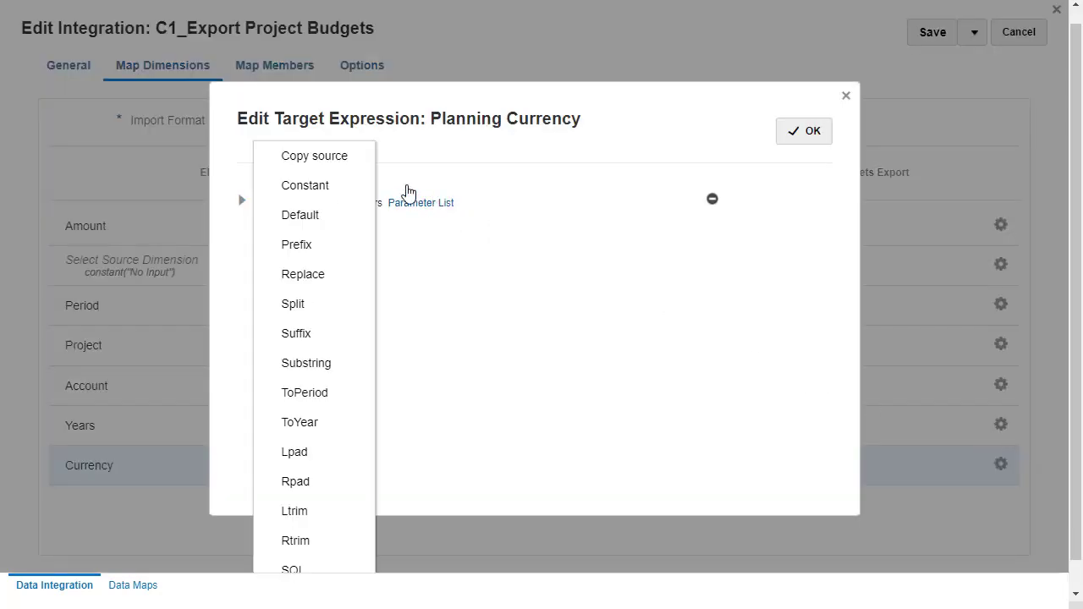
{"action": "left_click", "coordinate": [358, 161]}
Confirm copy source, then set Financial Plan Type's target expression to constant 'EPM Non Approved Budget'
{"action": "left_click", "coordinate": [799, 143]}
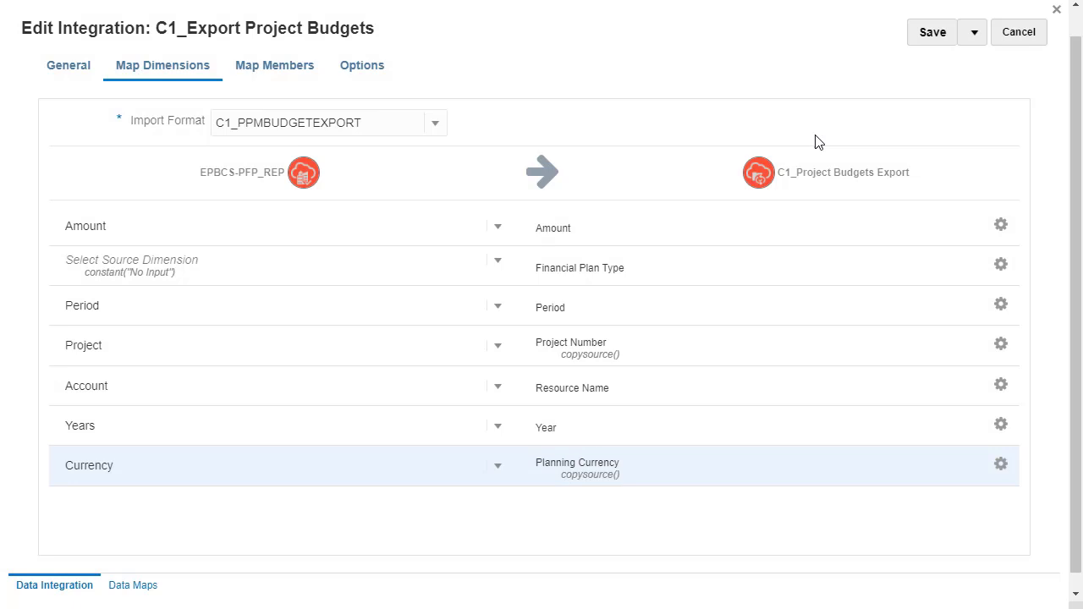
{"action": "left_click", "coordinate": [1000, 264]}
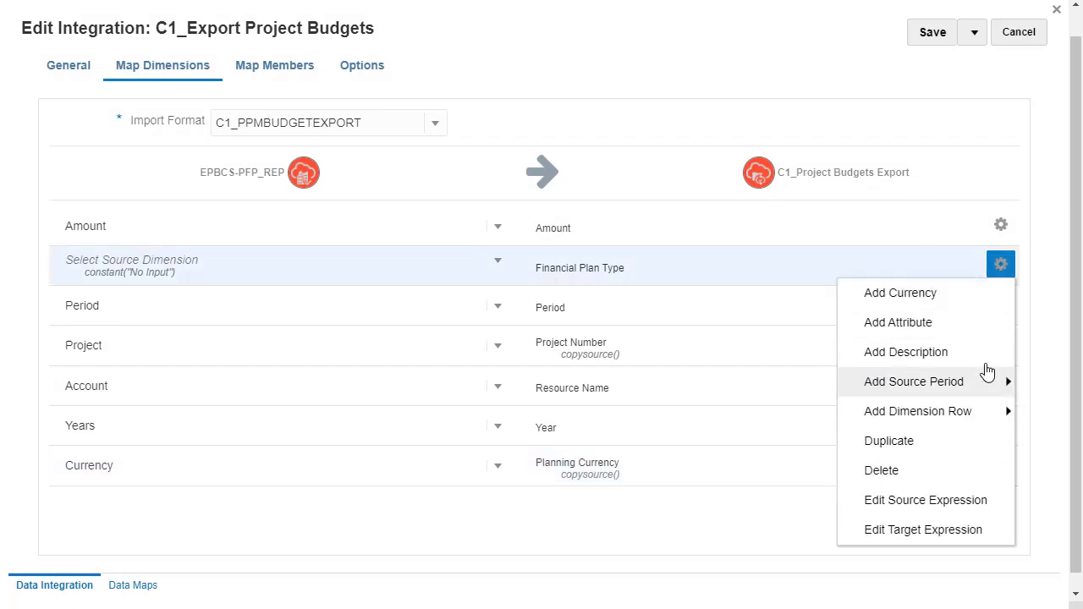
{"action": "left_click", "coordinate": [965, 530]}
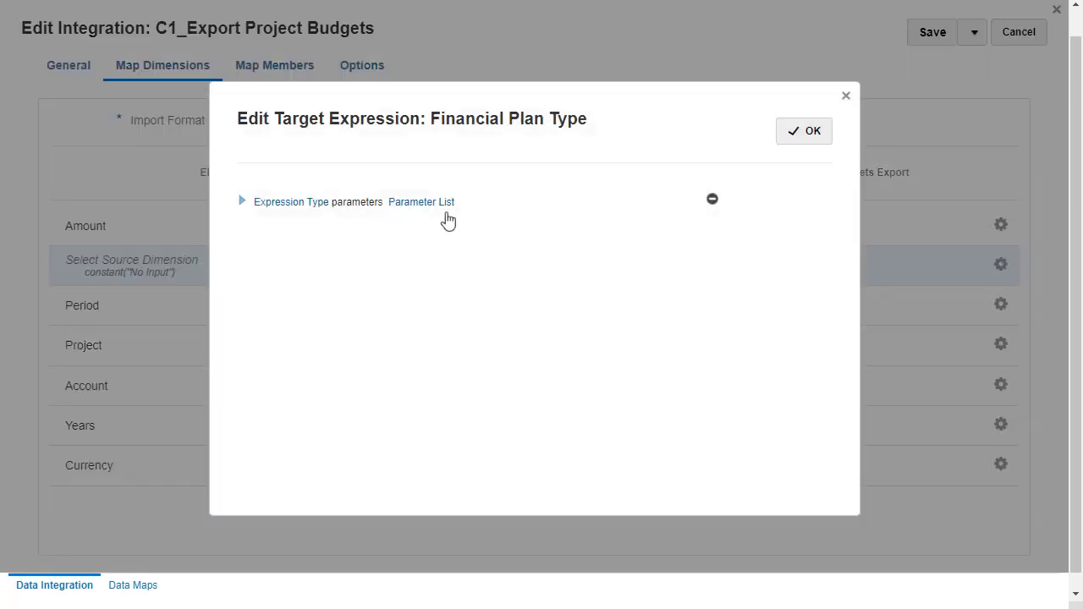
{"action": "left_click", "coordinate": [417, 208]}
{"action": "left_click", "coordinate": [355, 185]}
{"action": "left_click", "coordinate": [418, 207]}
{"action": "left_click", "coordinate": [455, 233]}
{"action": "type", "text": "EPM"}
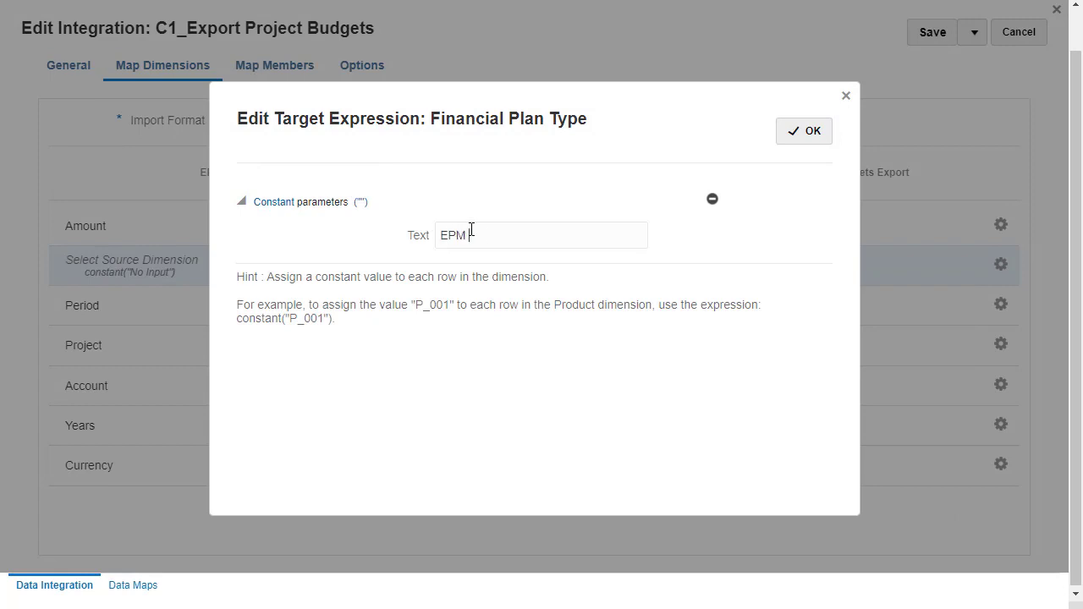
{"action": "type", "text": " Non Approved Budget"}
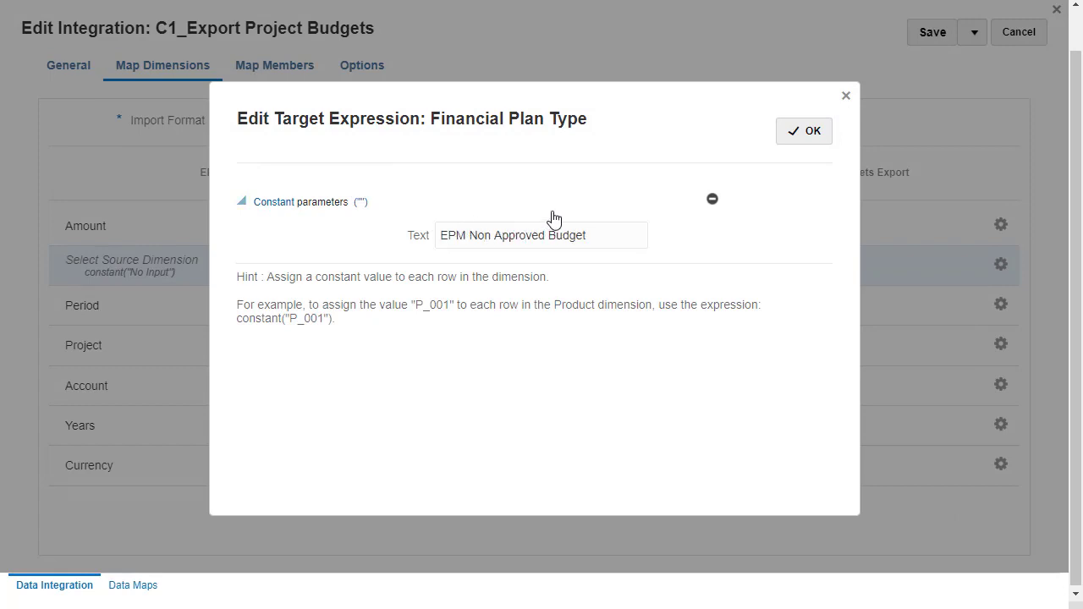
{"action": "left_click", "coordinate": [802, 133]}
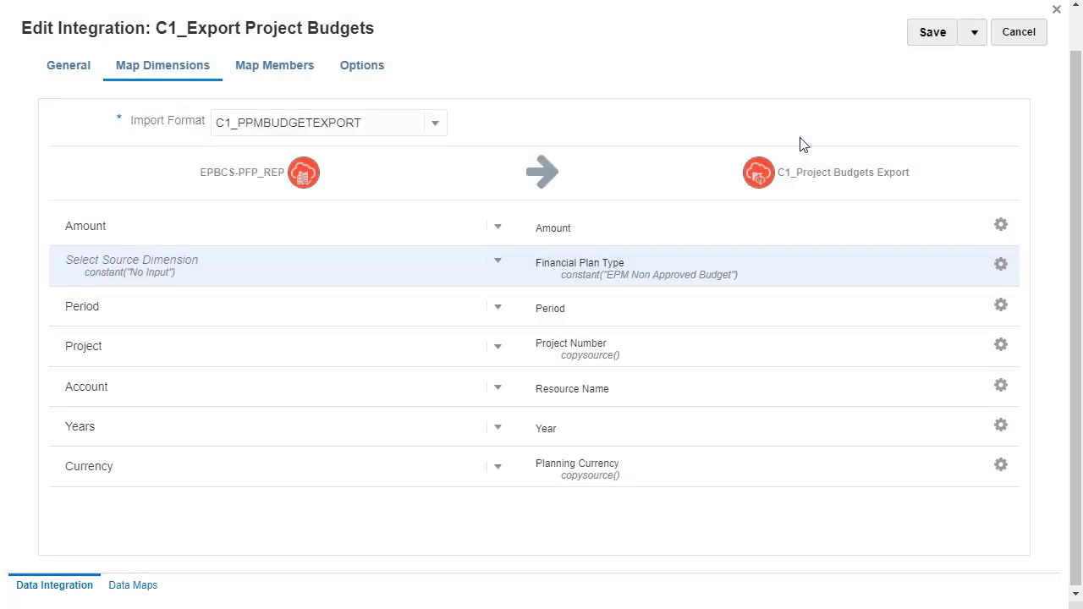
Review the Resource Name member mappings, then the filters (Approved, OEP_Plan, OEP_Working)
{"action": "left_click", "coordinate": [289, 74]}
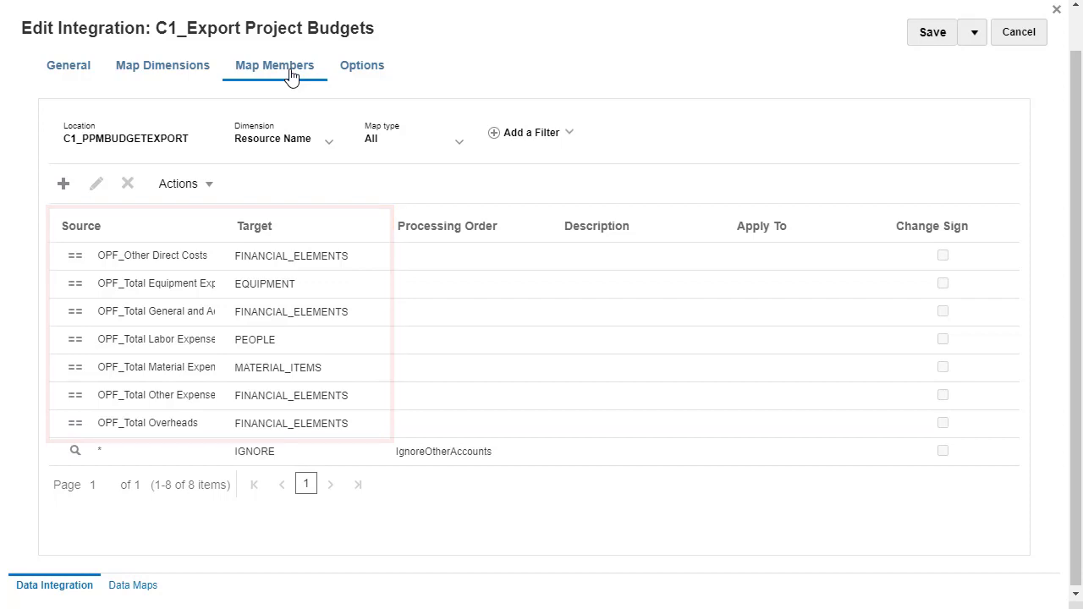
{"action": "left_click", "coordinate": [355, 75]}
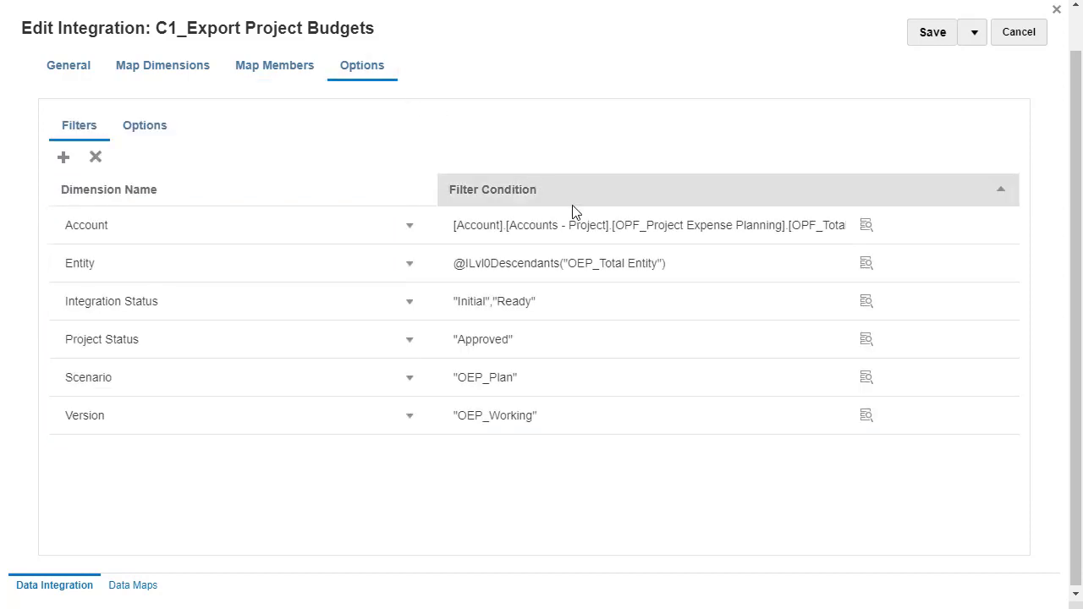
Replace OEP_Total Entity with Vision Operations in the C1_Export Project Budgets Entity filter
{"action": "left_click", "coordinate": [635, 265]}
{"action": "double_click", "coordinate": [639, 263]}
{"action": "left_click_drag", "start_coordinate": [641, 264], "coordinate": [569, 264]}
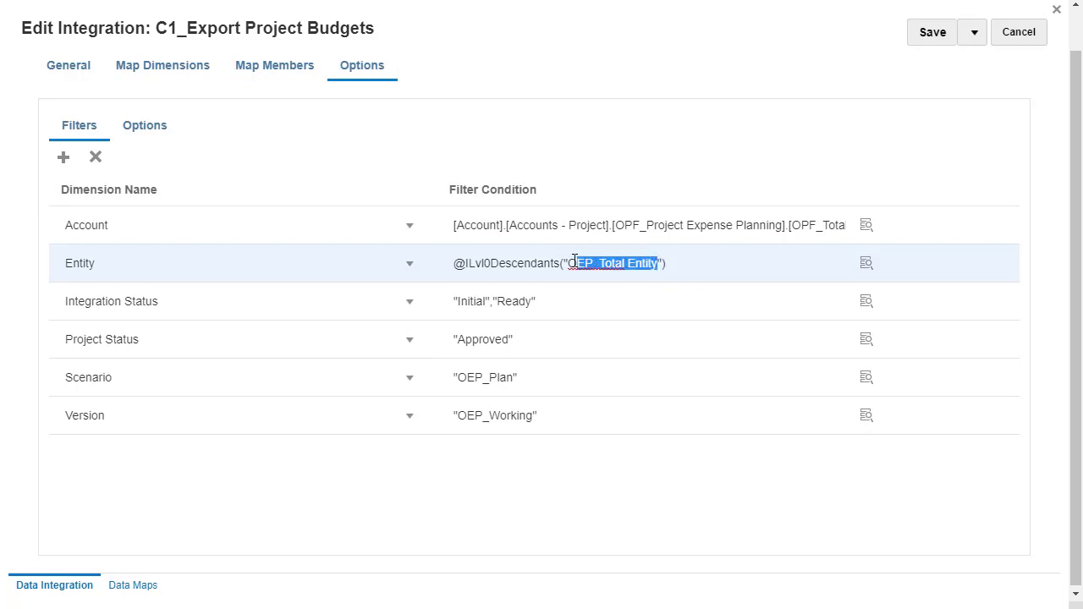
{"action": "type", "text": "Vision Operations"}
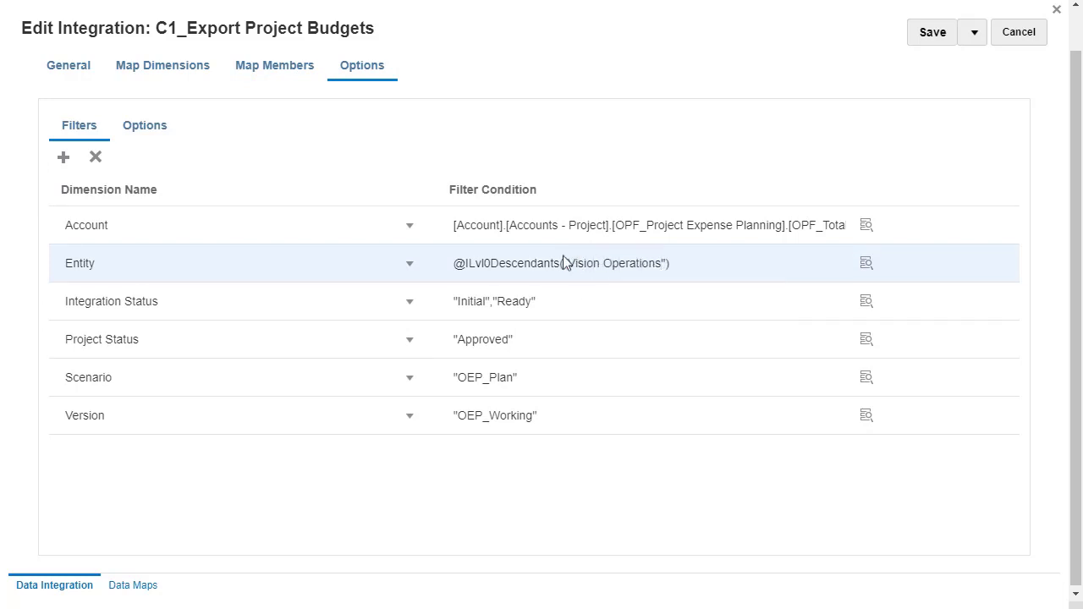
{"action": "left_click", "coordinate": [150, 135]}
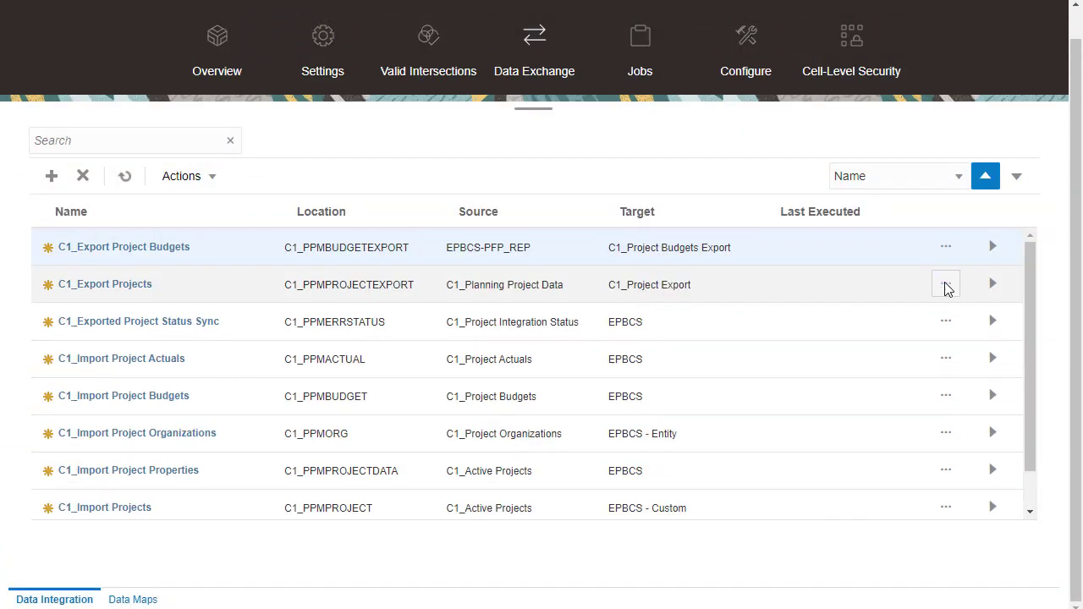
Change the C1_Export Projects Entity filter value to Vision Operations as well
{"action": "left_click", "coordinate": [946, 285]}
{"action": "left_click", "coordinate": [948, 400]}
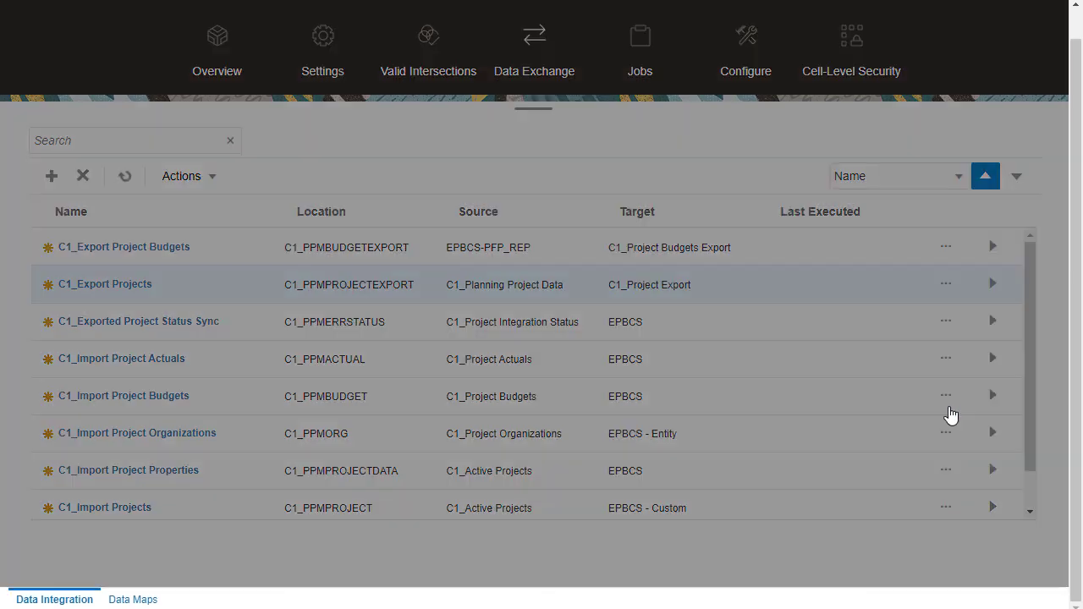
{"action": "left_click", "coordinate": [776, 283]}
{"action": "key", "text": "ctrl+a"}
{"action": "key", "text": "ctrl+v"}
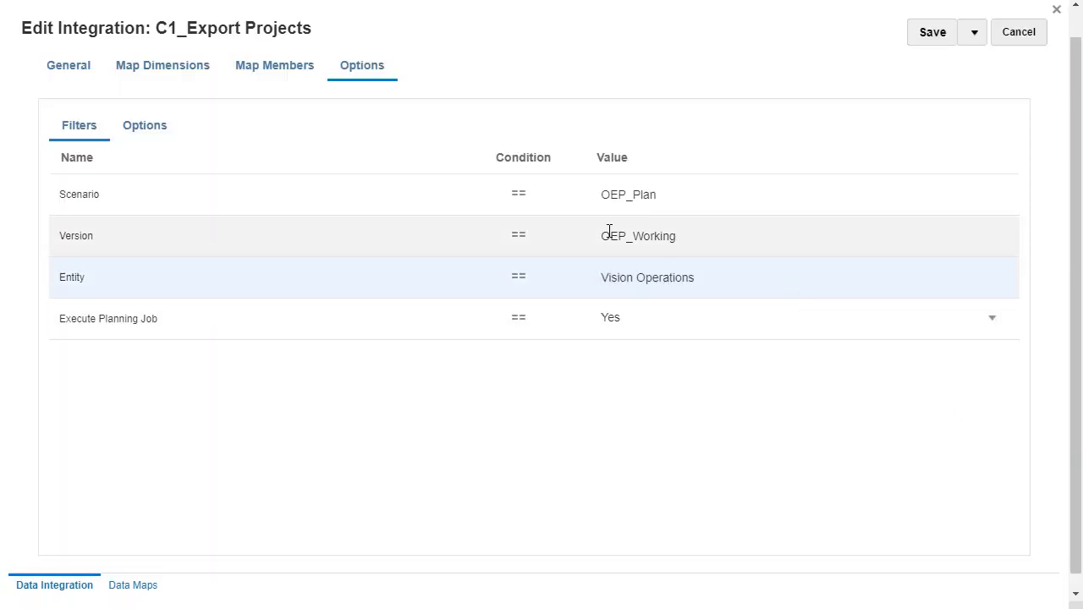
{"action": "left_click", "coordinate": [171, 130]}
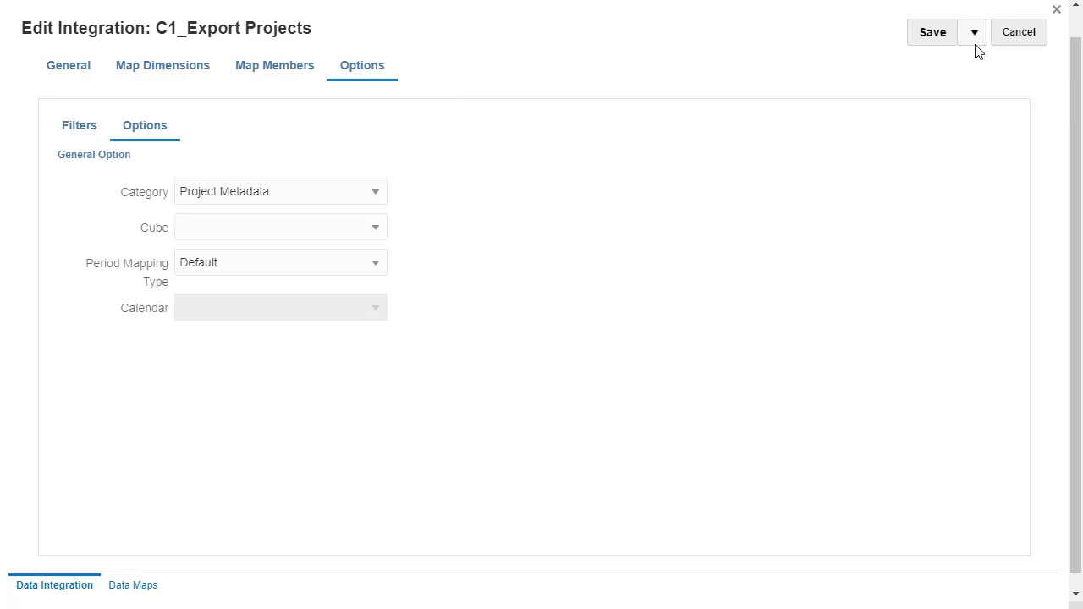